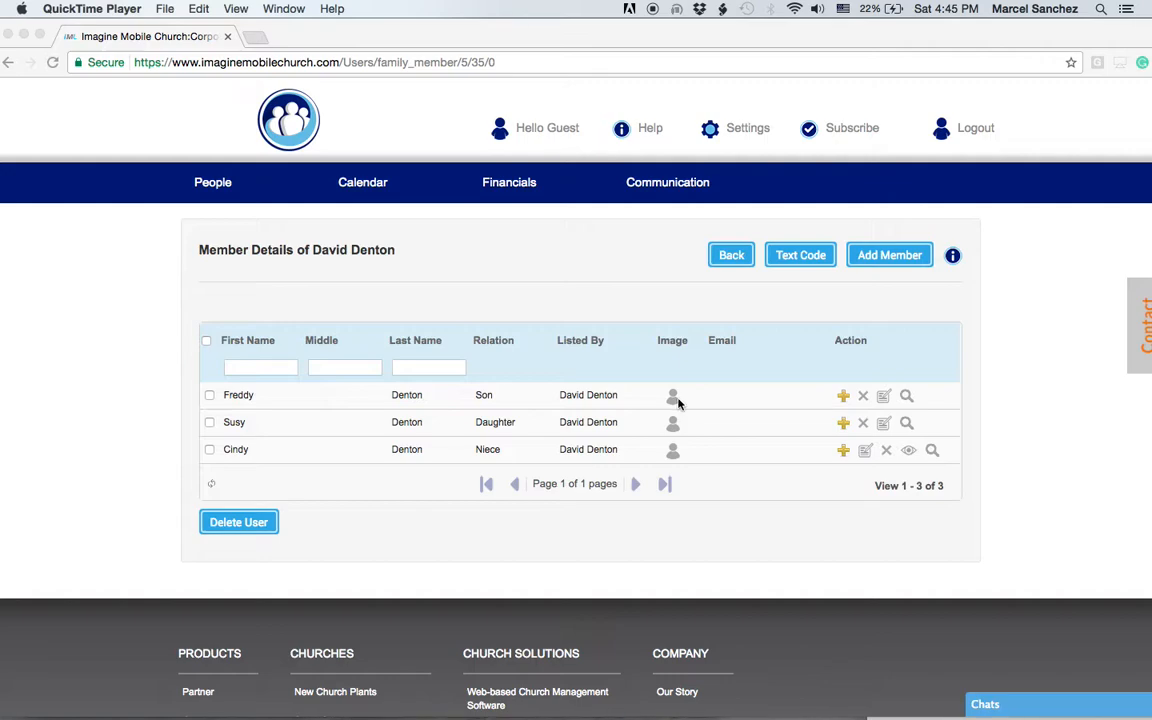
Step: Bring the church site window forward and start adding a guardian from the son's row
left_click(729, 402)
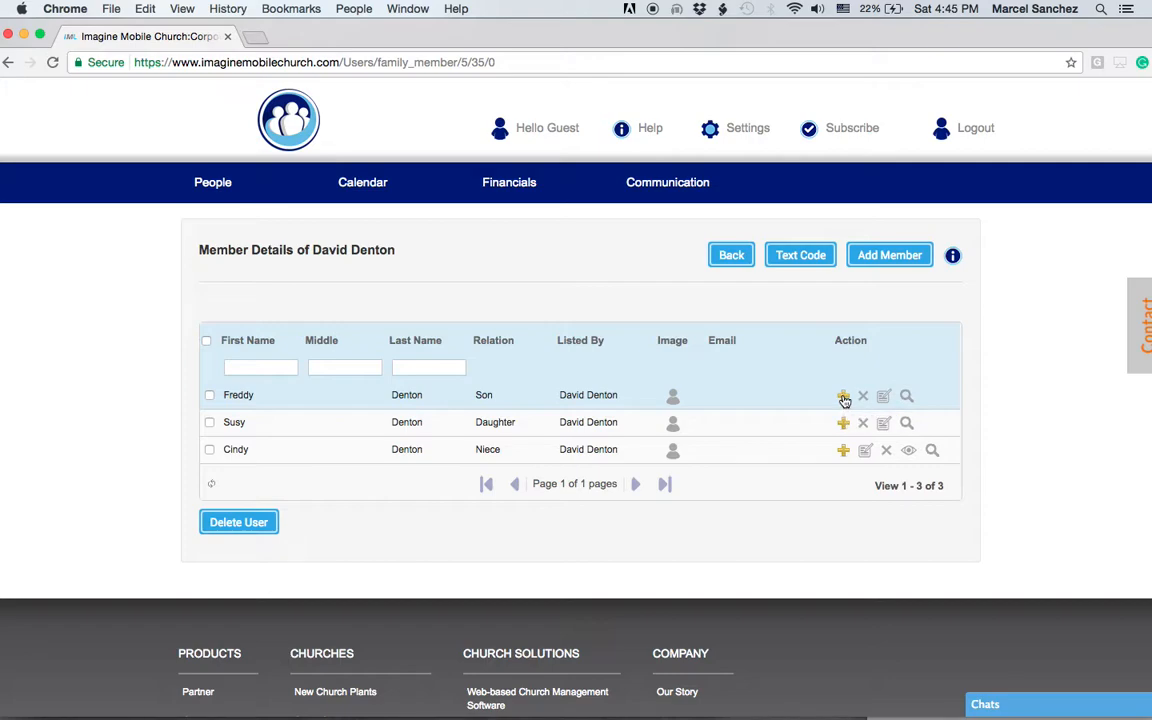
left_click(845, 397)
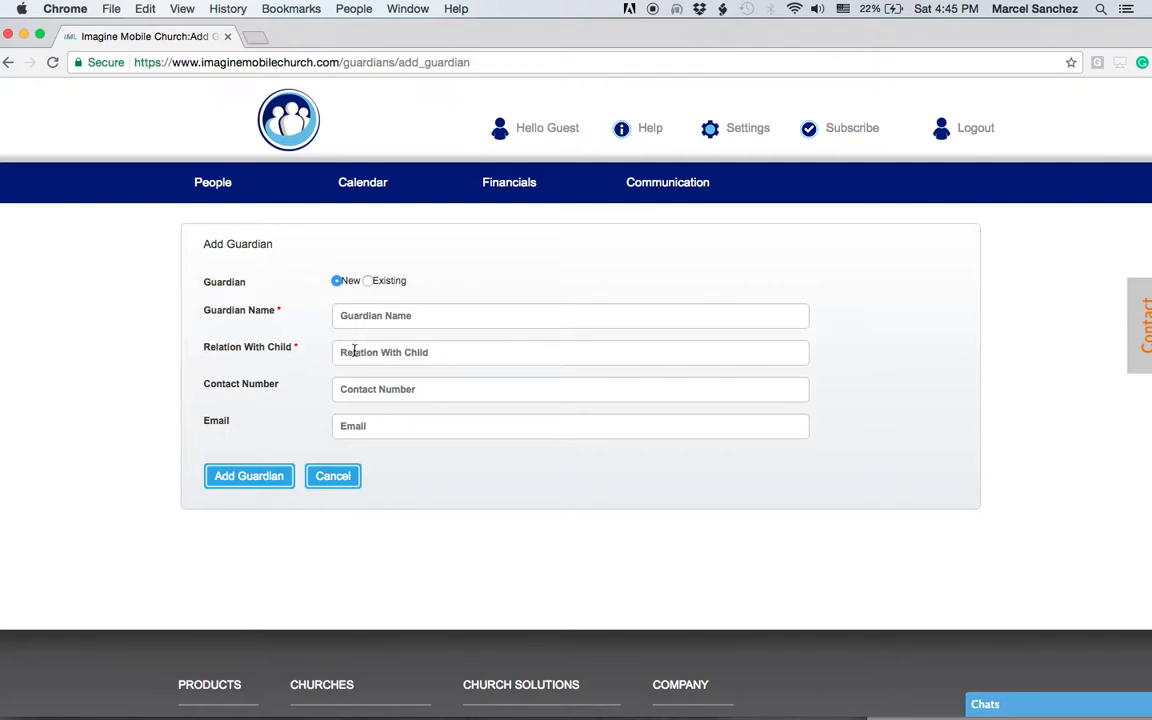
Step: Save a new guardian for the son: enter a name, relation Uncle, a contact number and an email
left_click(388, 352)
type("Uncle")
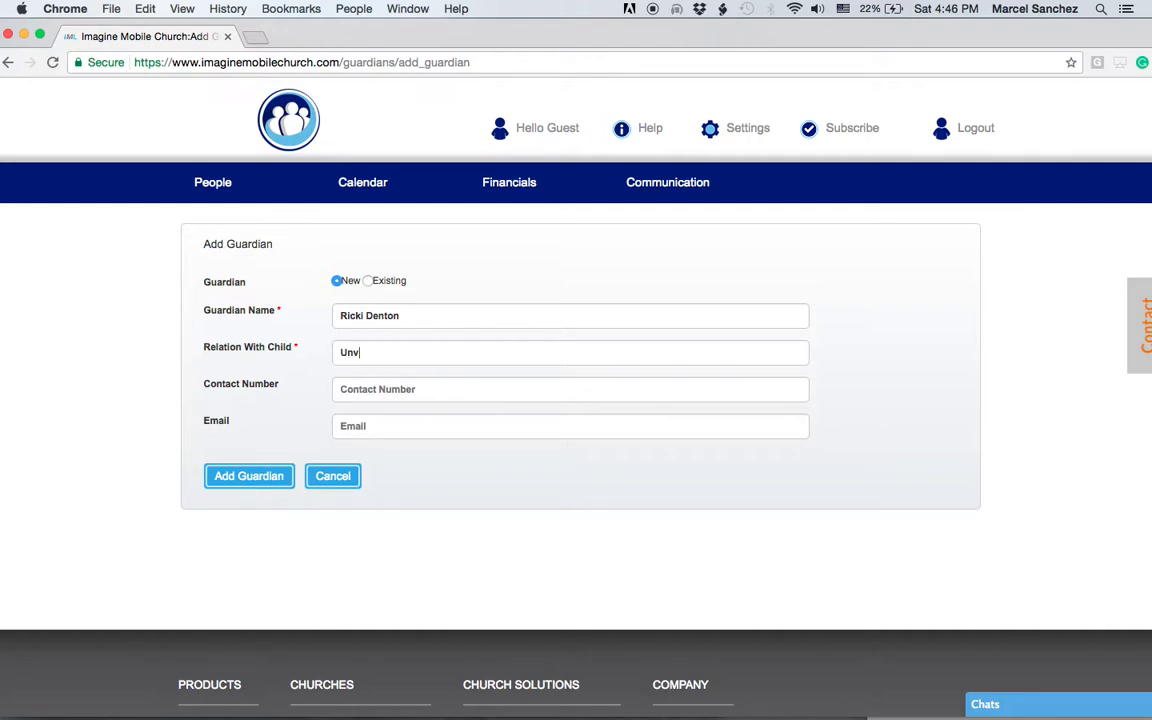
left_click(380, 387)
type("9999999999")
left_click(362, 427)
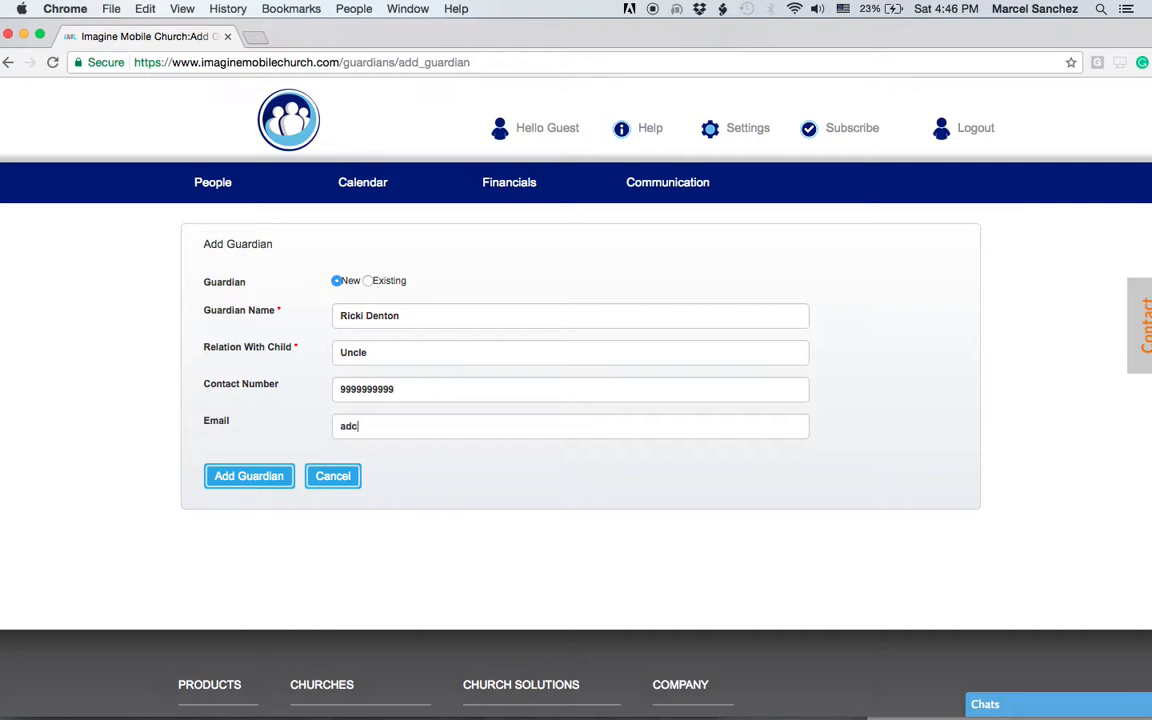
left_click(244, 477)
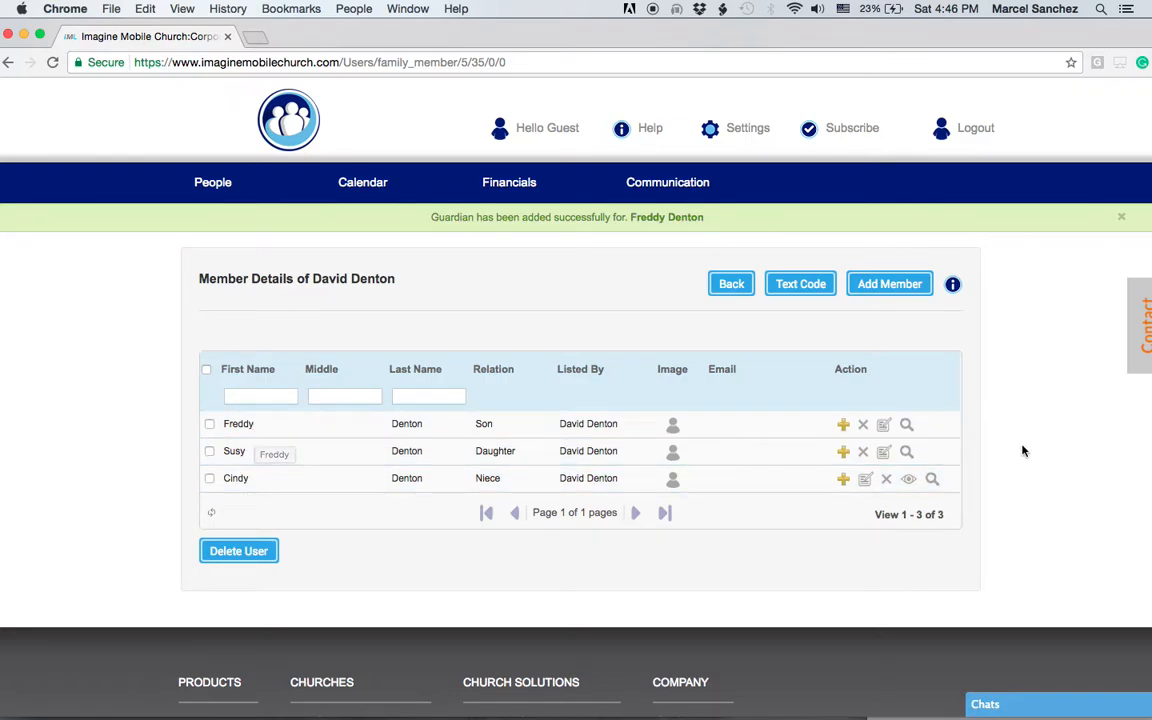
Step: Start a second Add Guardian entry from the son's row
left_click(843, 425)
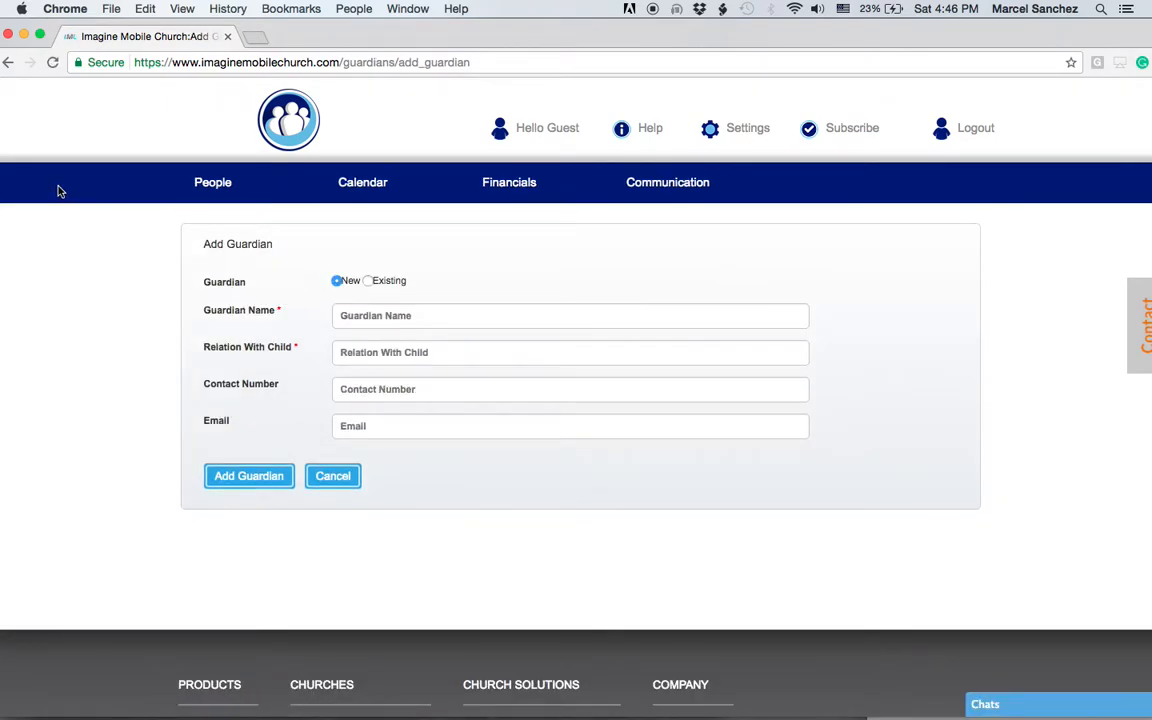
Step: Pick an existing church member from the list as the son's guardian, relation Aunt, and save
left_click(368, 281)
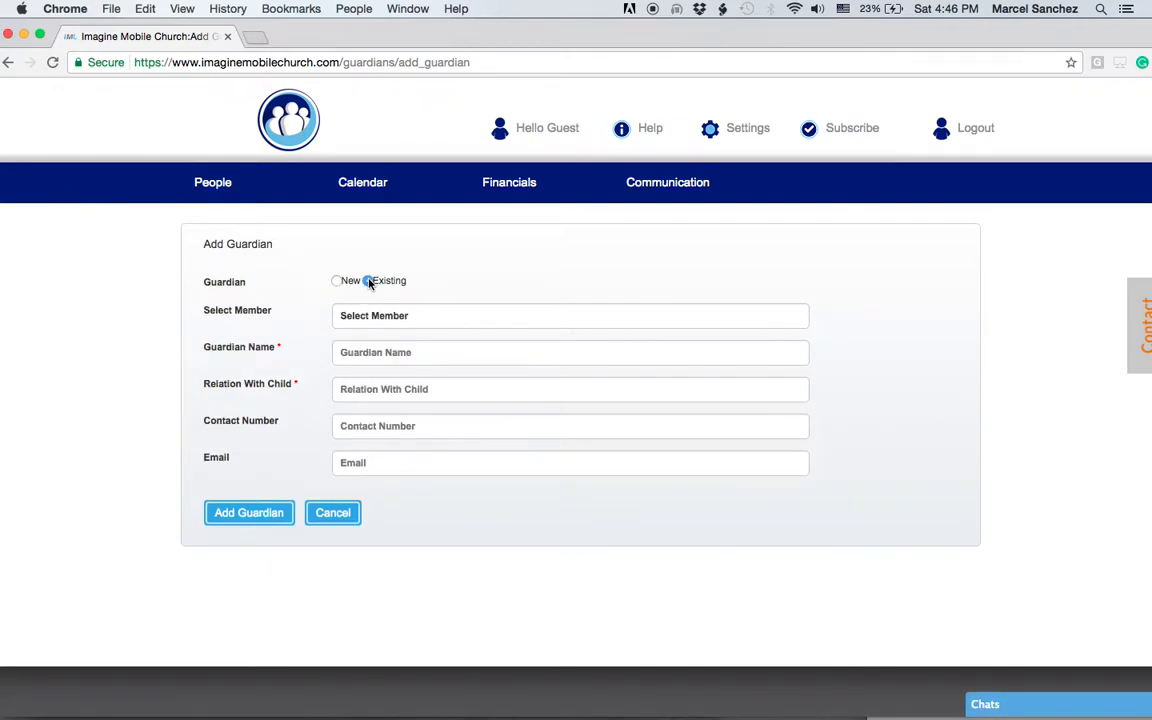
left_click(418, 320)
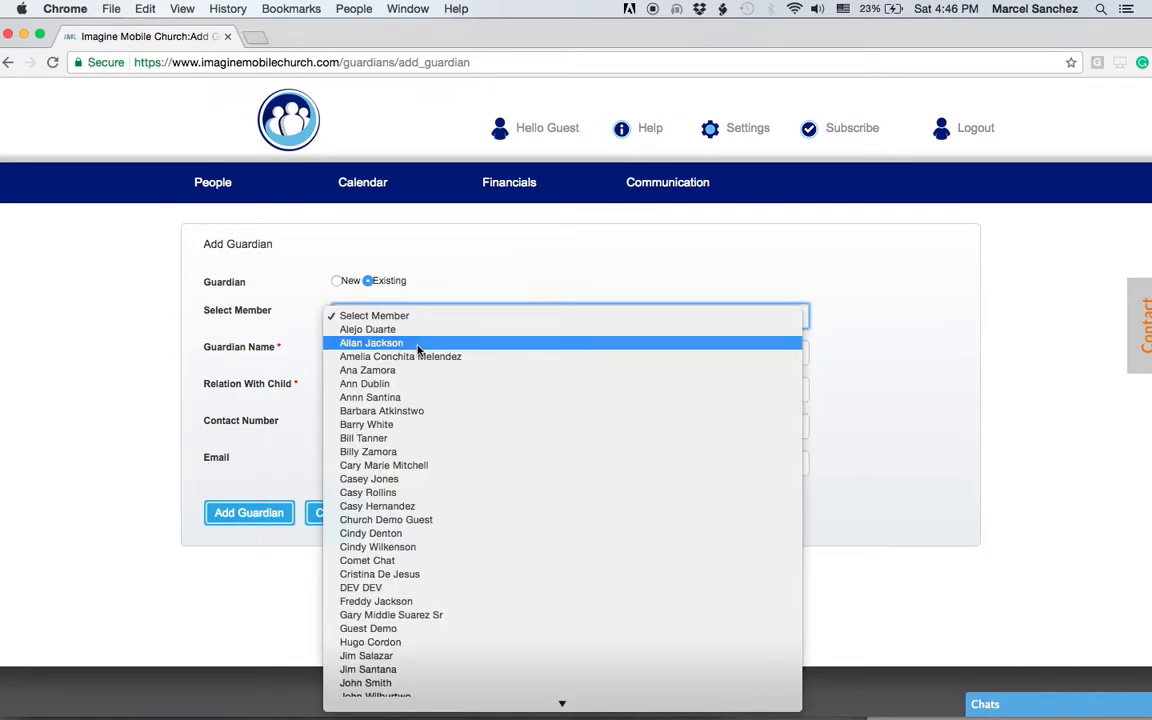
left_click(410, 384)
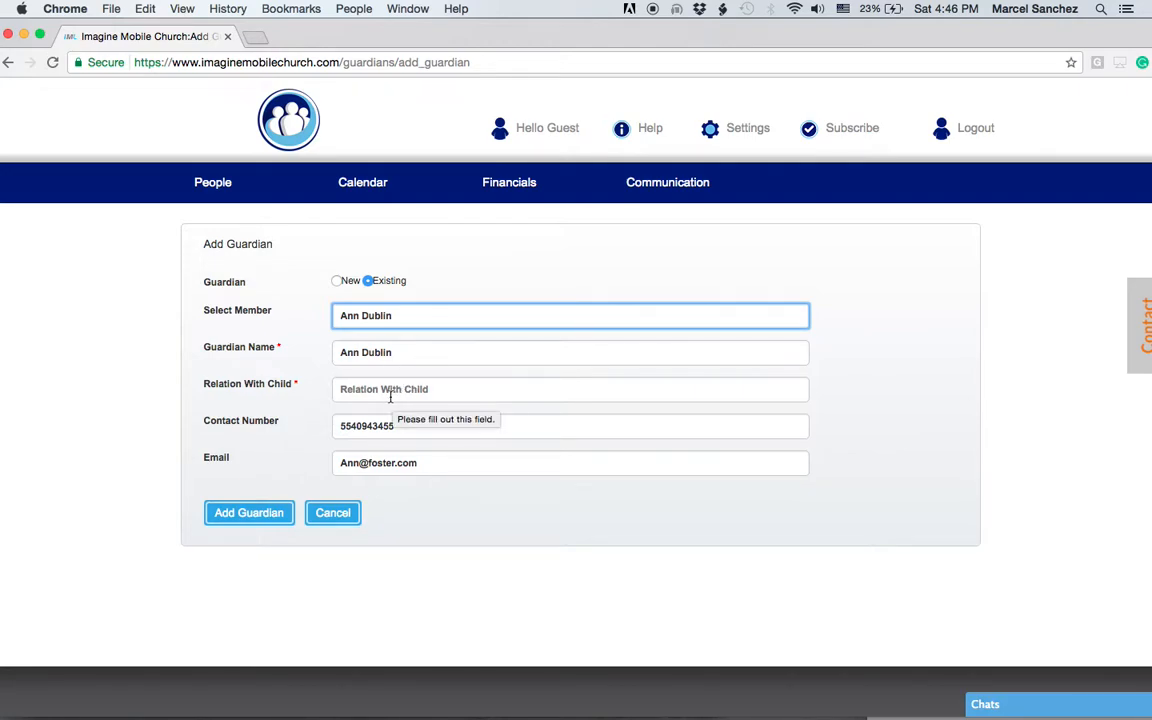
left_click(400, 389)
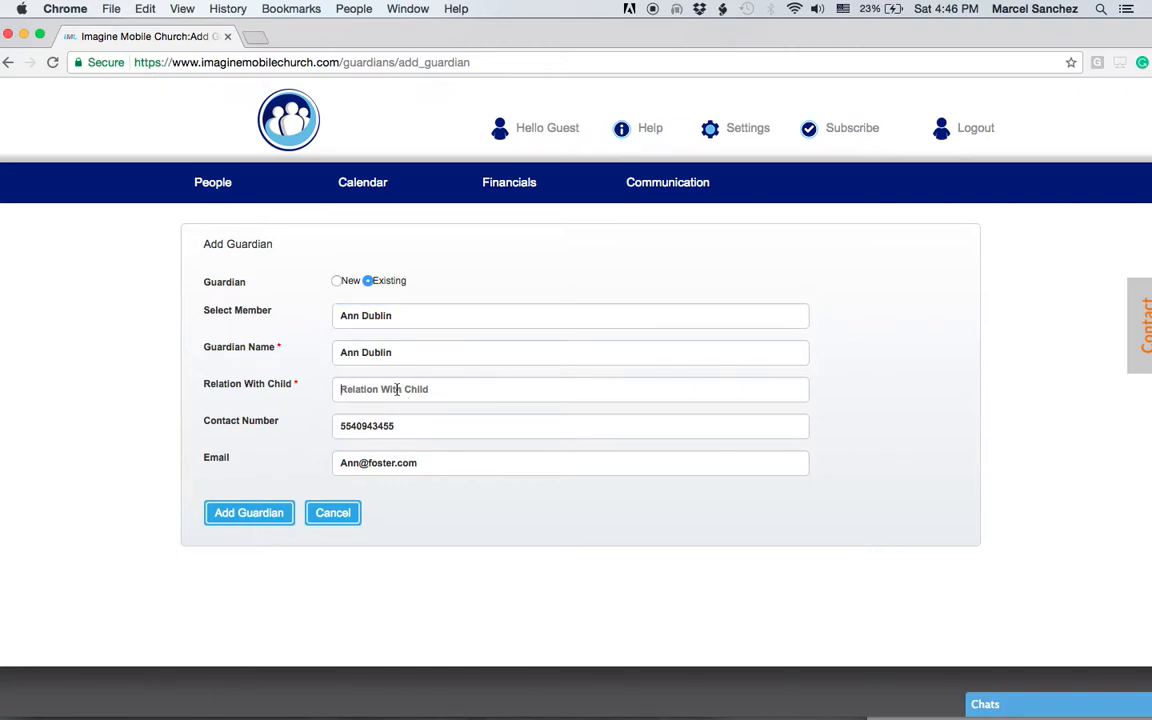
type("Aunt")
left_click(266, 515)
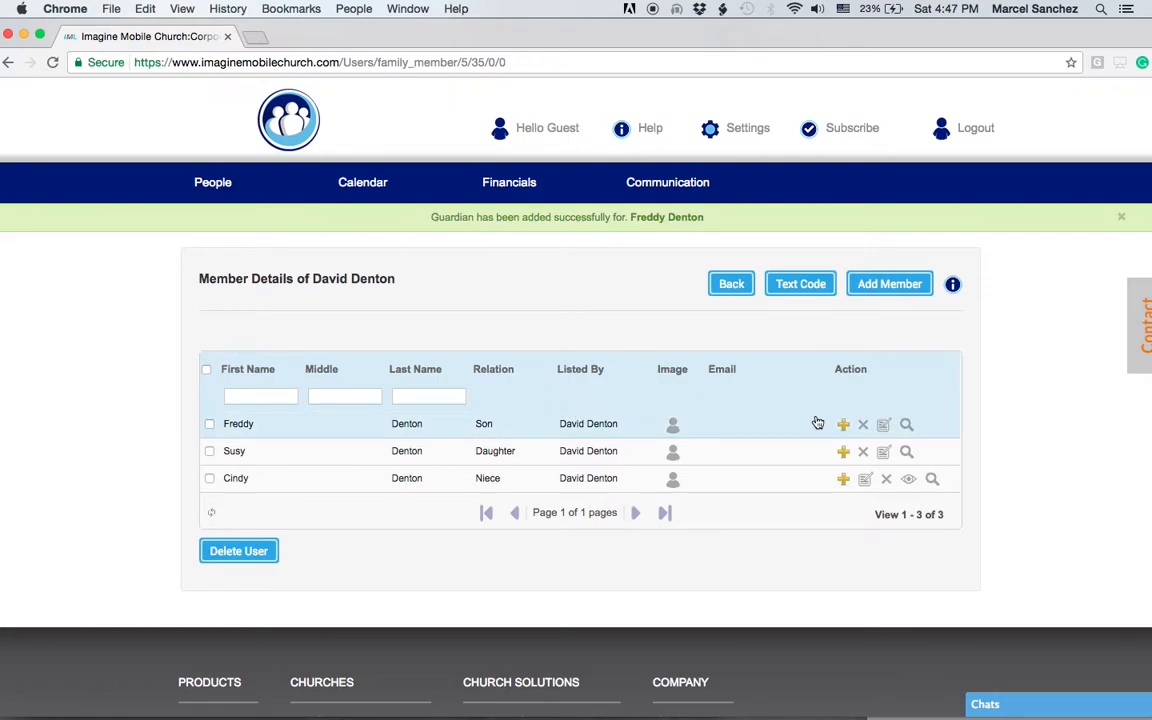
Step: Edit the son's record with a middle name and special instructions 'Food Allergies: Milk', then save
left_click(885, 428)
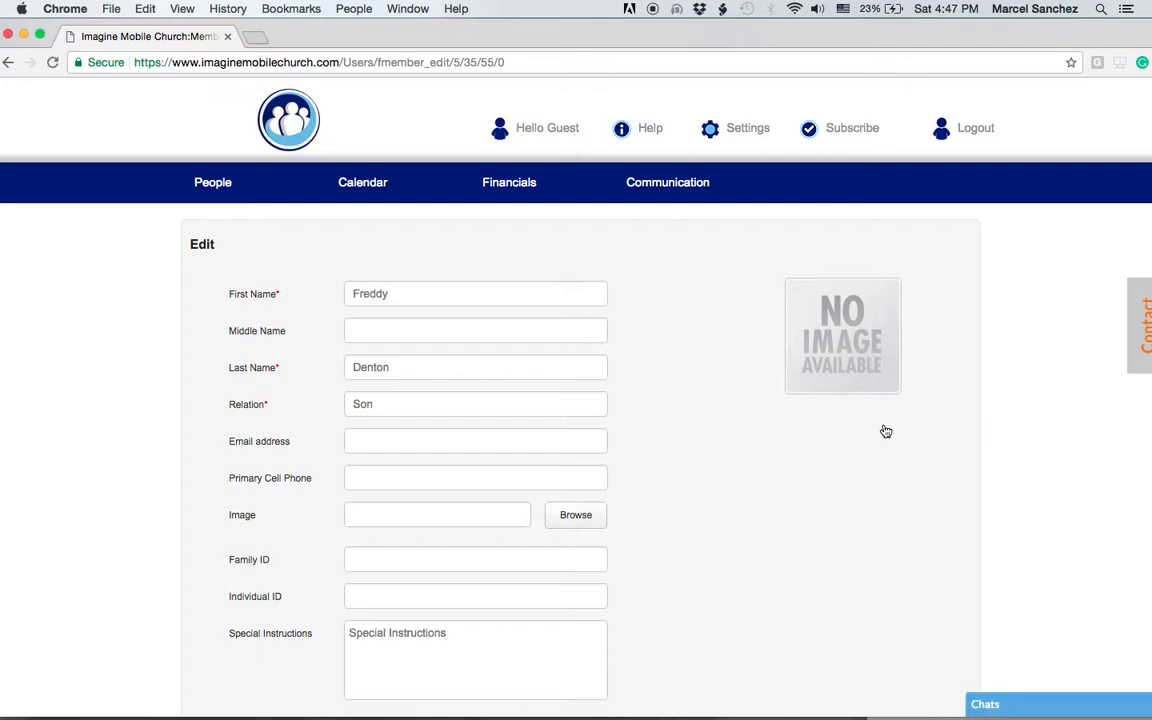
scroll(885, 431, "down", 1)
scroll(885, 431, "down", 1)
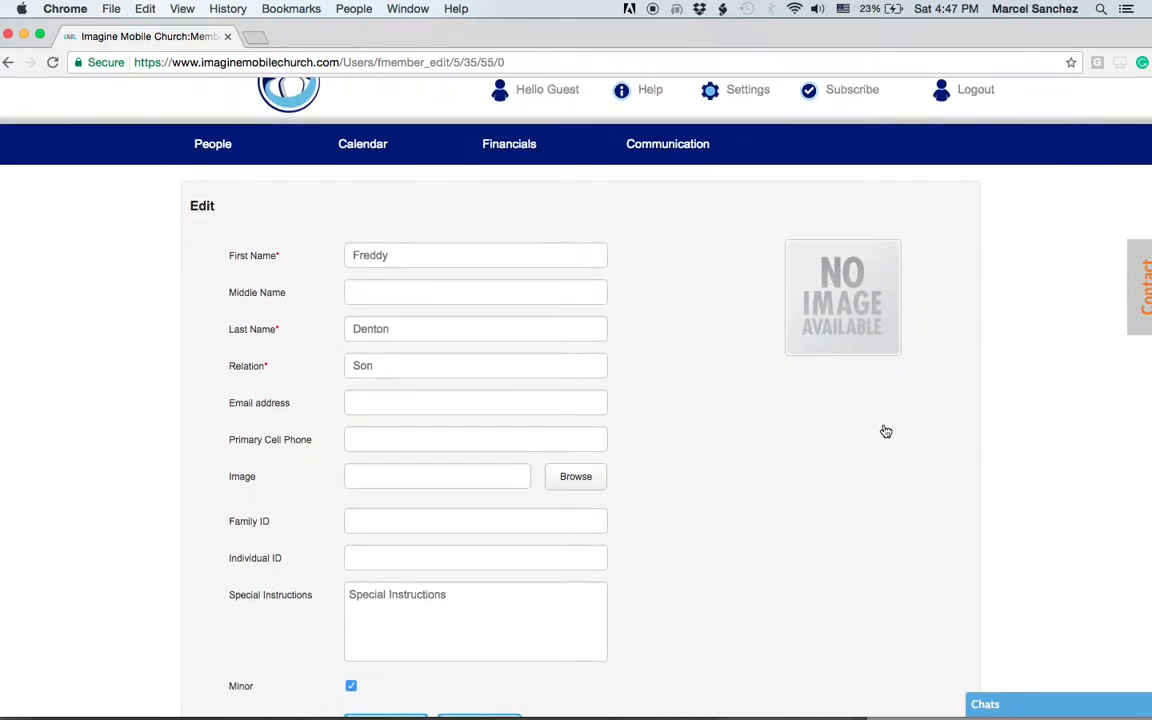
scroll(885, 431, "down", 3)
left_click(374, 231)
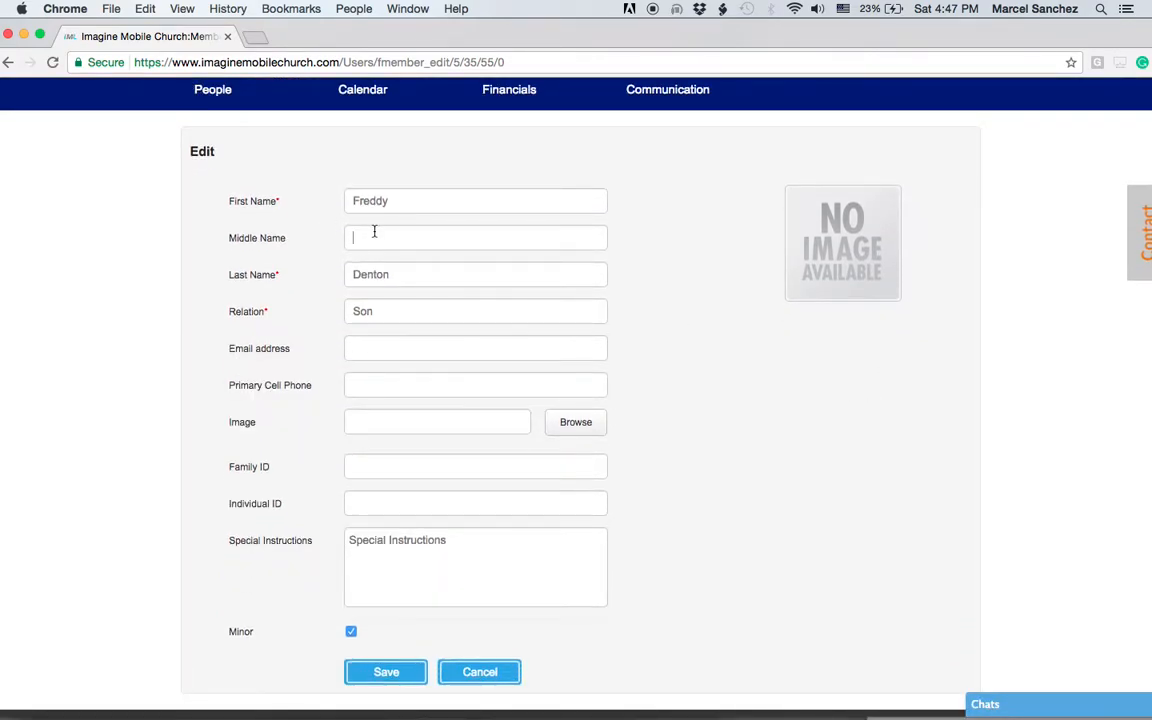
type("Gabriel")
left_click(365, 464)
left_click(350, 550)
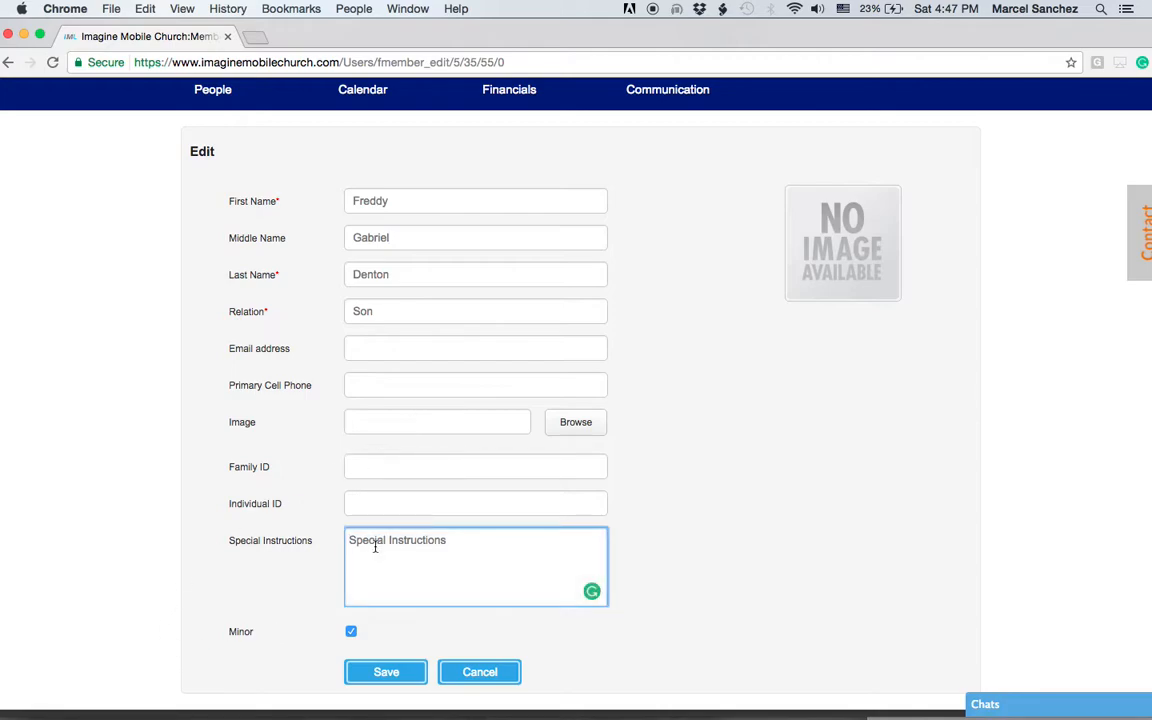
type("Food Allergie")
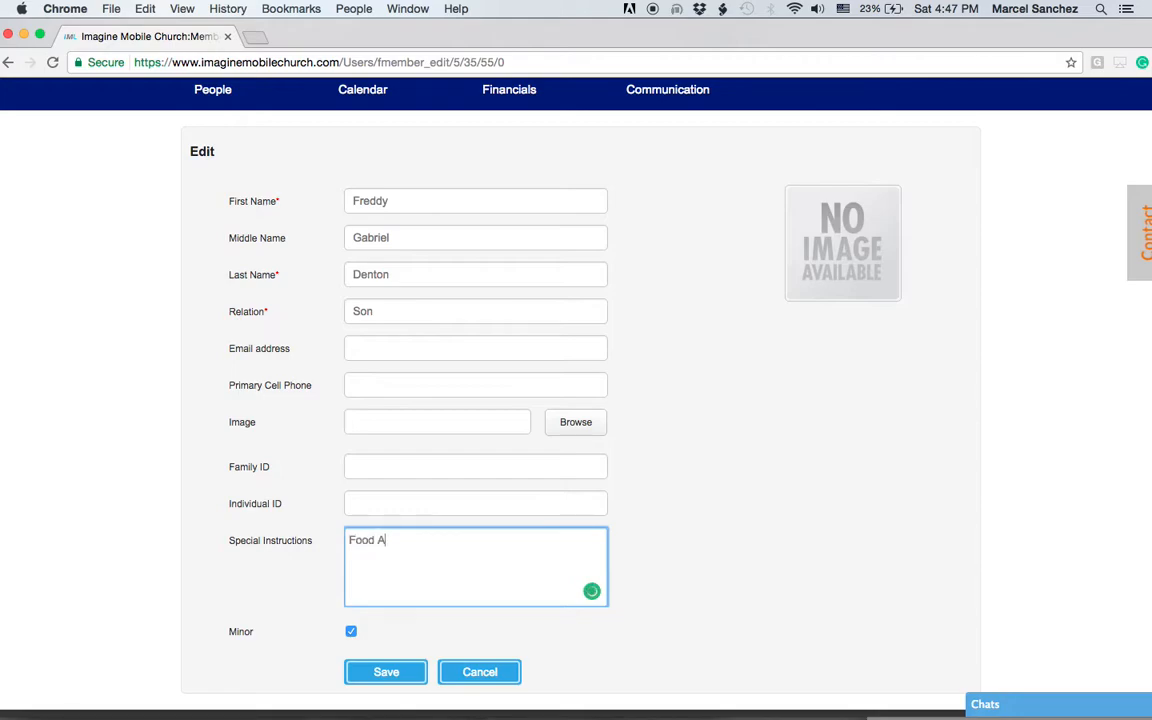
type("s: Milk")
left_click(351, 632)
left_click(387, 673)
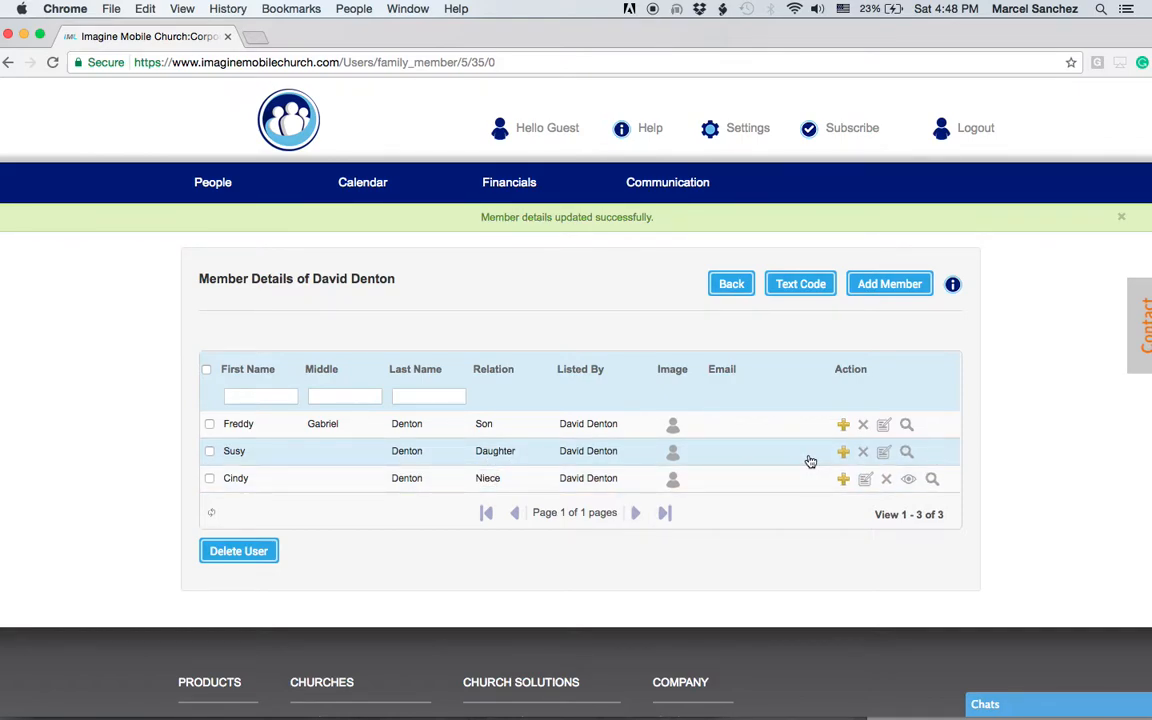
left_click(210, 425)
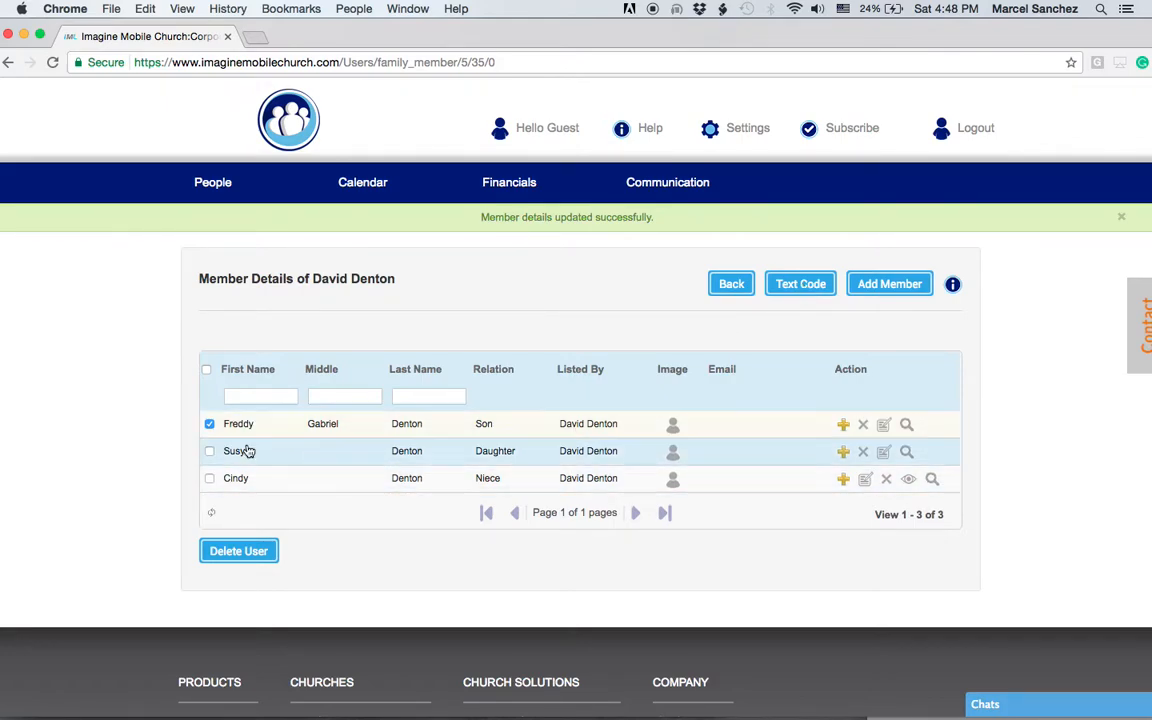
left_click(210, 451)
left_click(210, 478)
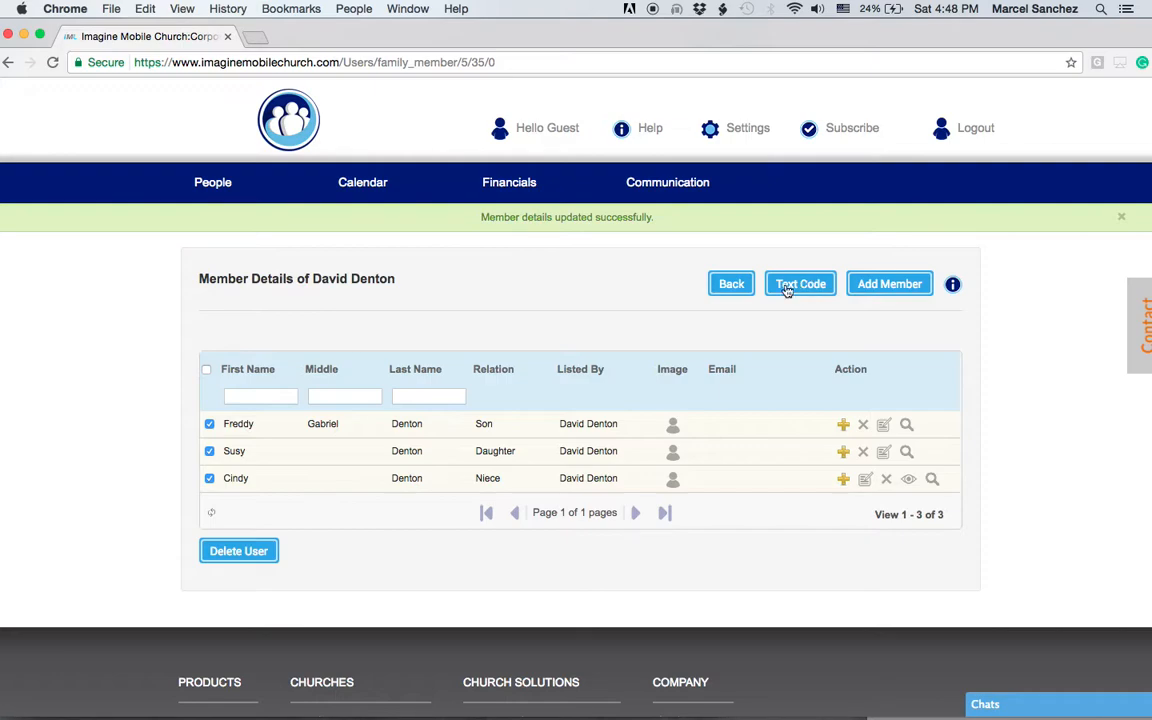
left_click(210, 424)
left_click(210, 451)
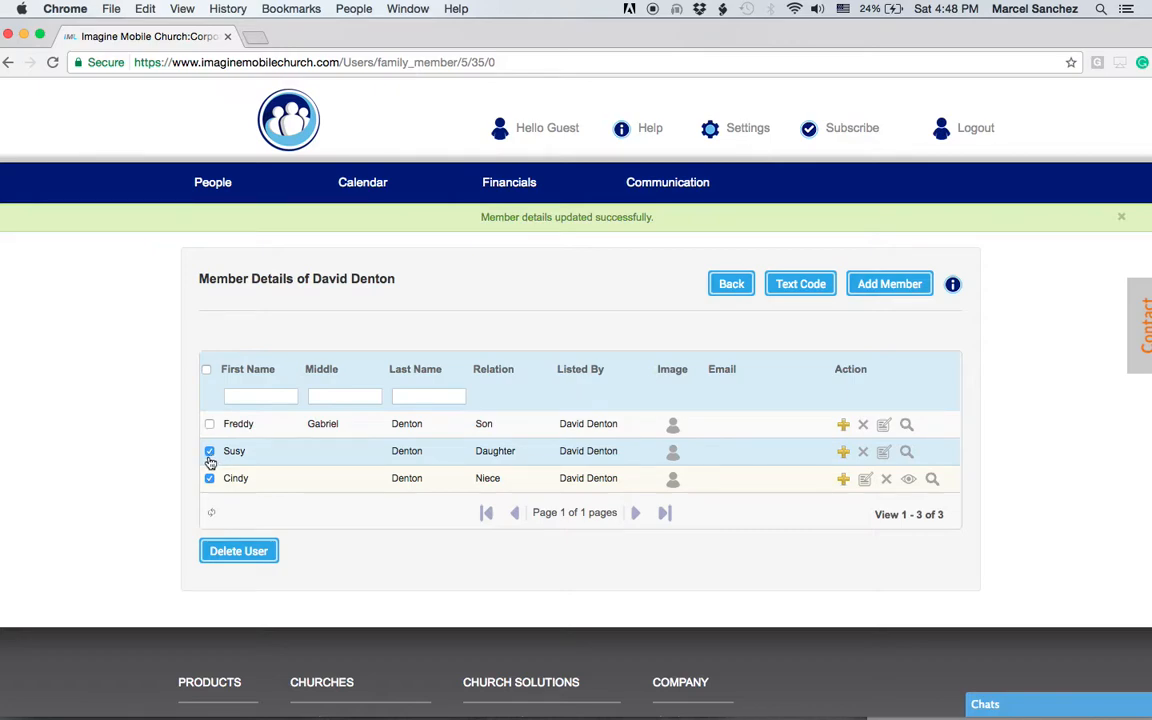
left_click(210, 478)
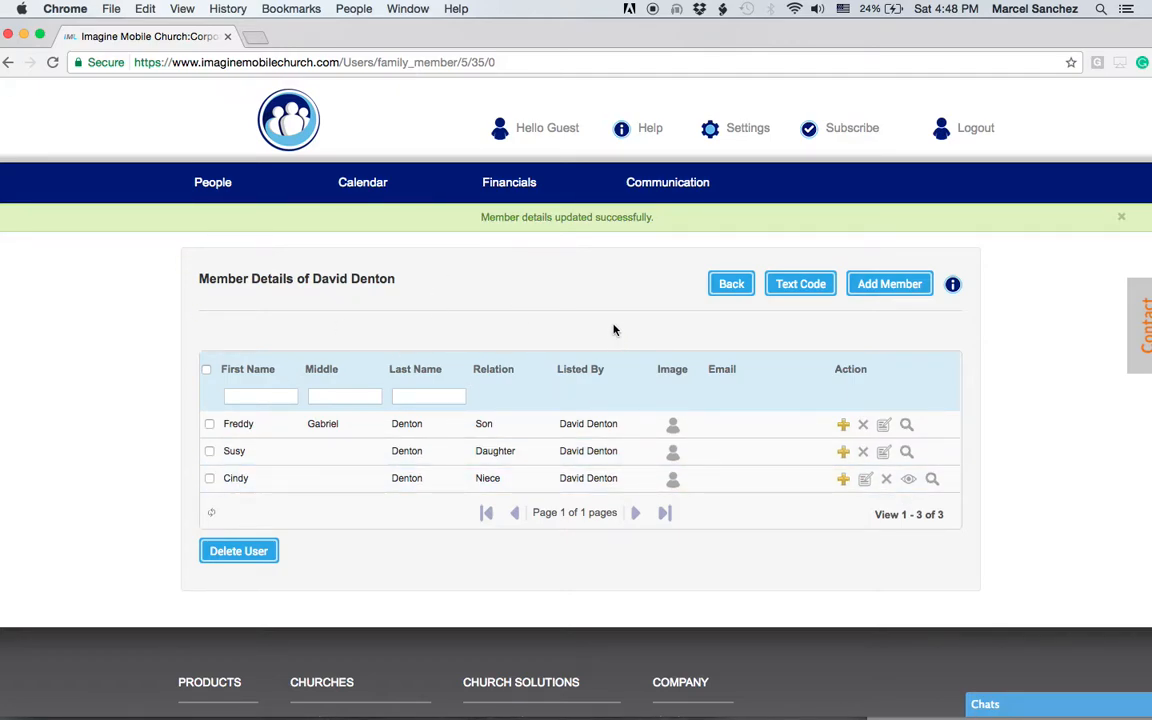
Step: Start a New Member family entry, keep the relation as Brother, and review the form fields
left_click(895, 287)
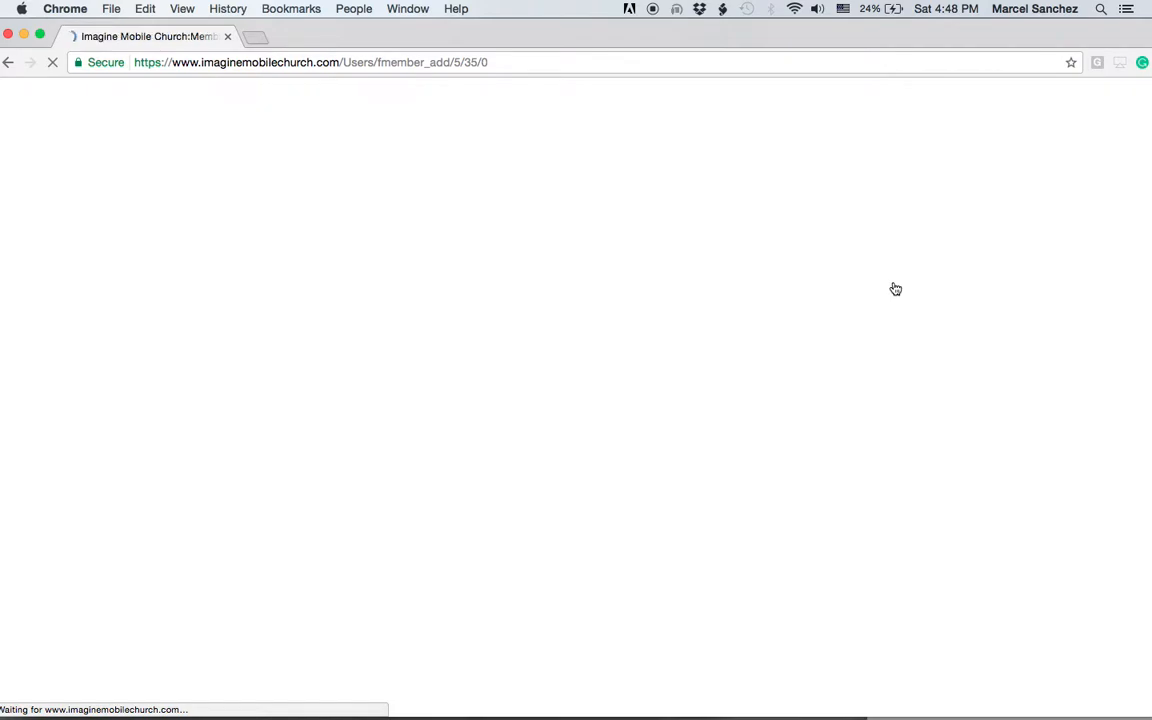
scroll(762, 494, "down", 1)
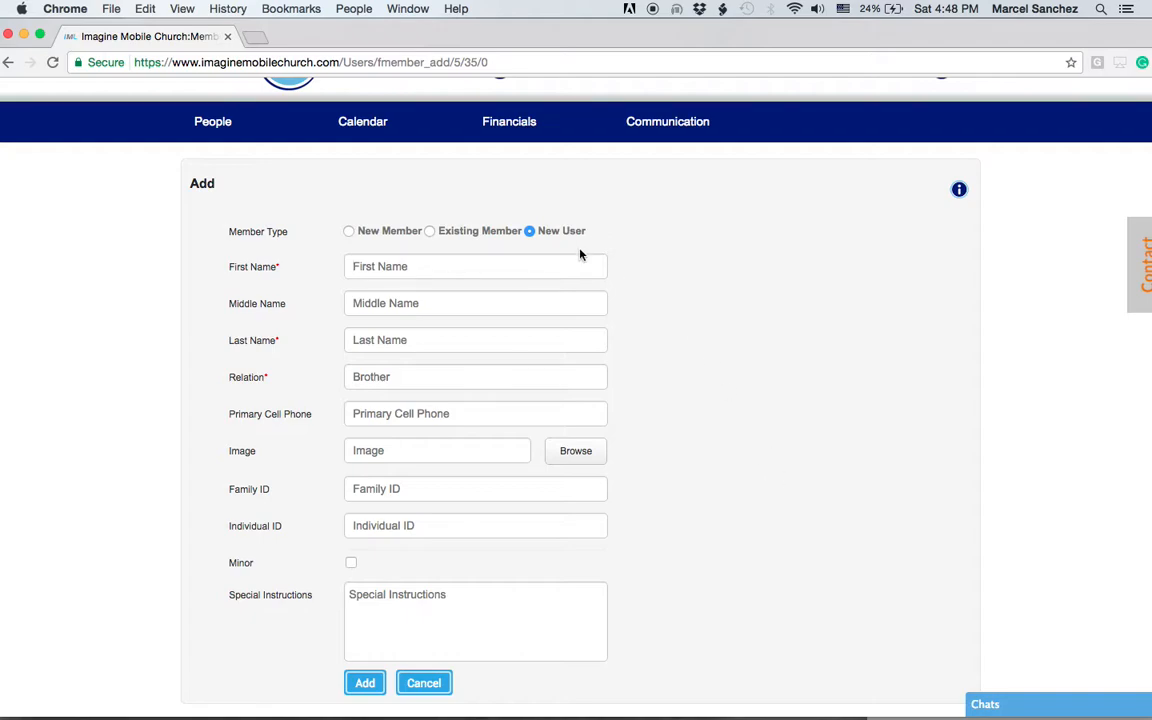
left_click(349, 232)
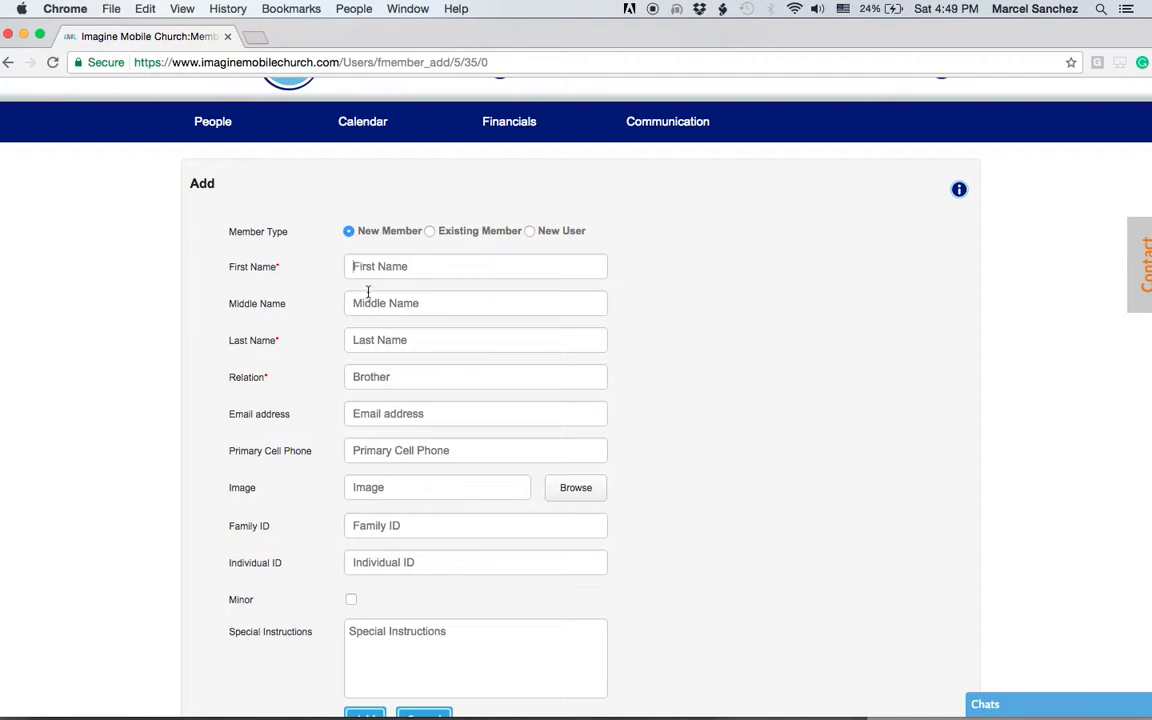
left_click(360, 338)
left_click(374, 380)
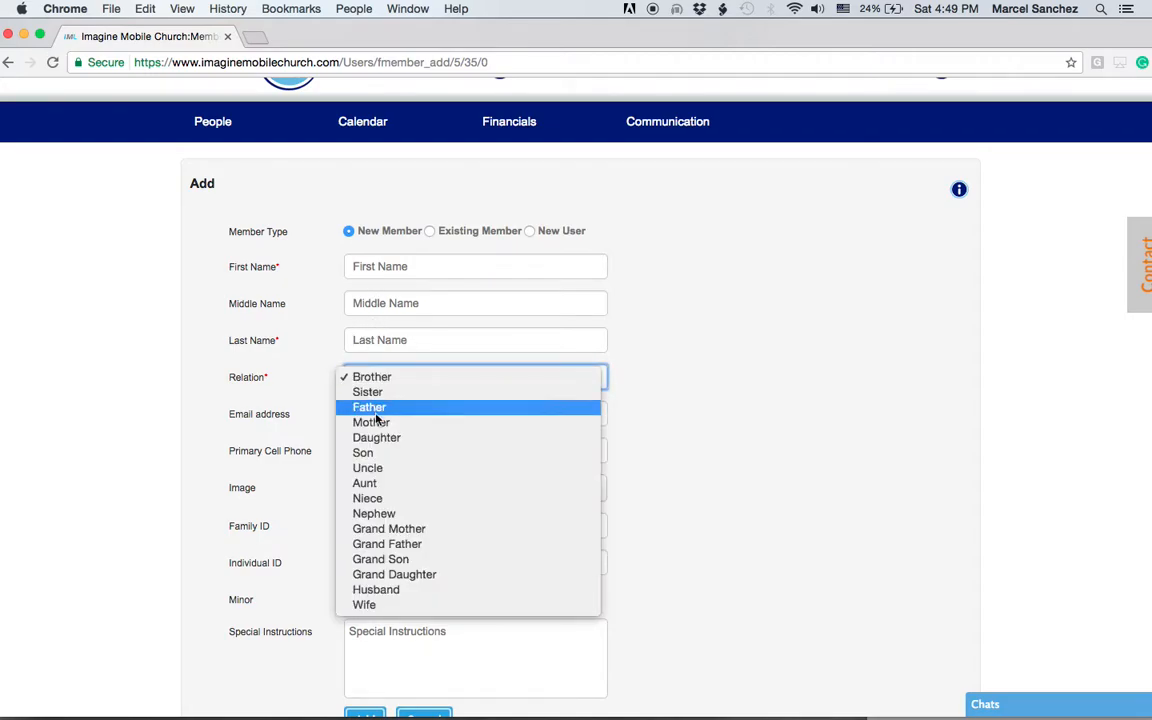
left_click(318, 328)
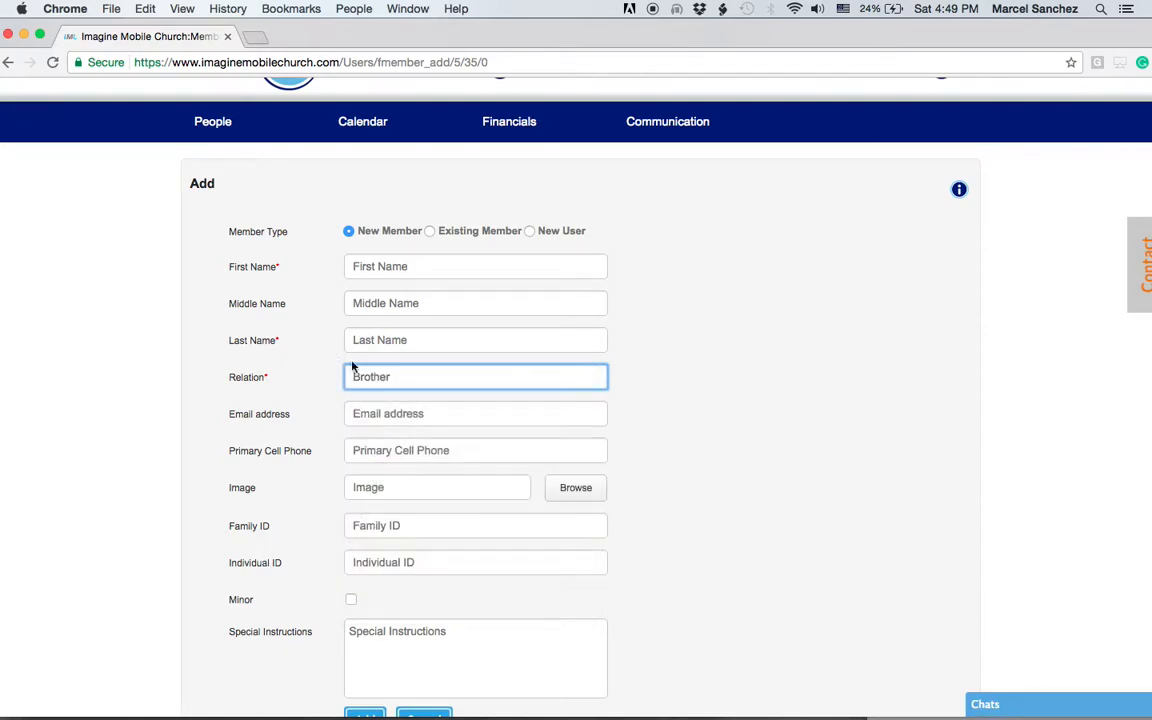
scroll(720, 431, "down", 3)
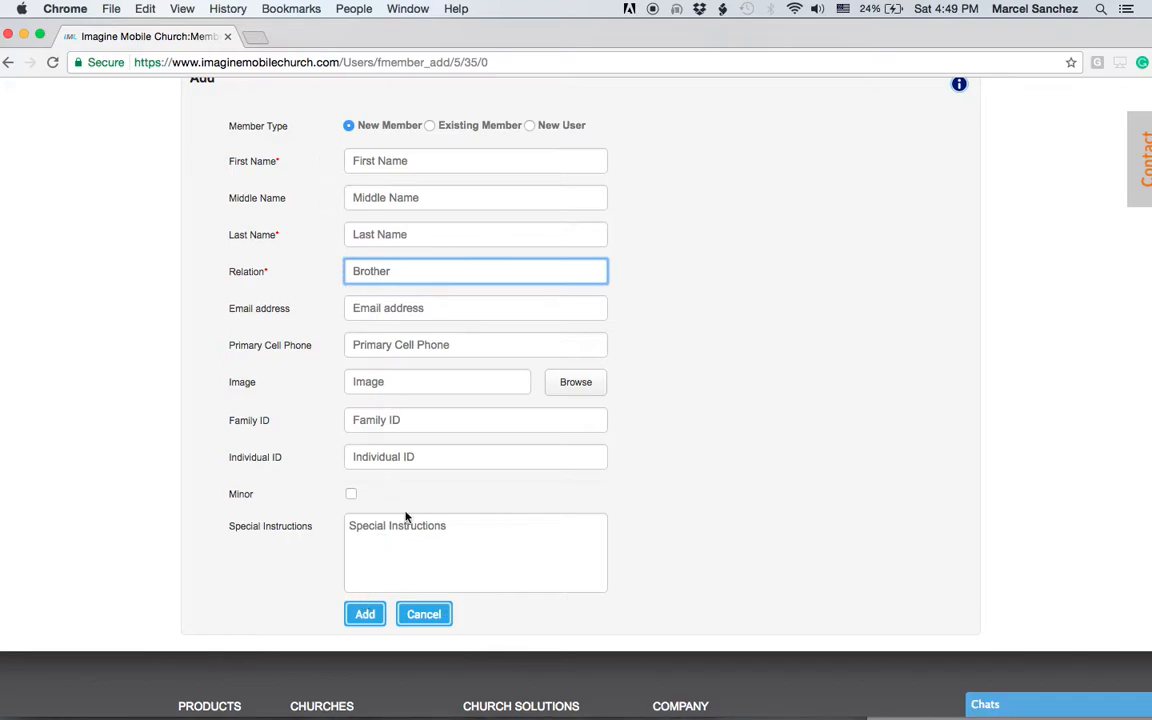
scroll(458, 485, "up", 1)
scroll(458, 485, "up", 1)
left_click(706, 222)
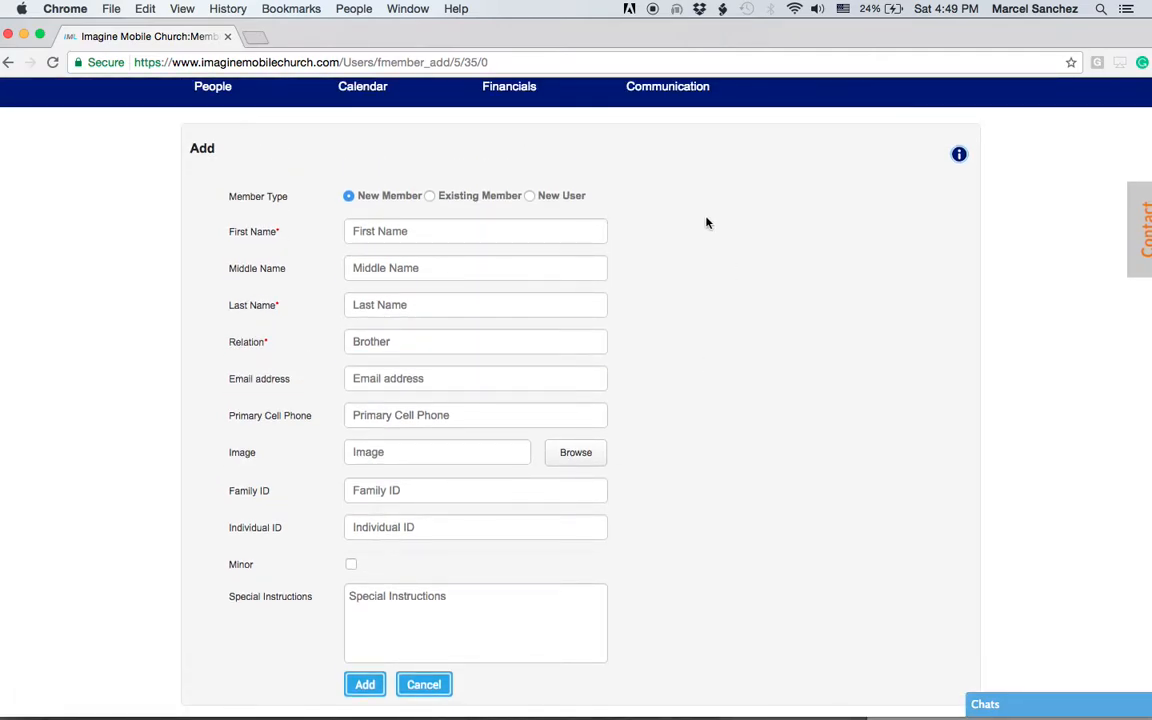
left_click(430, 197)
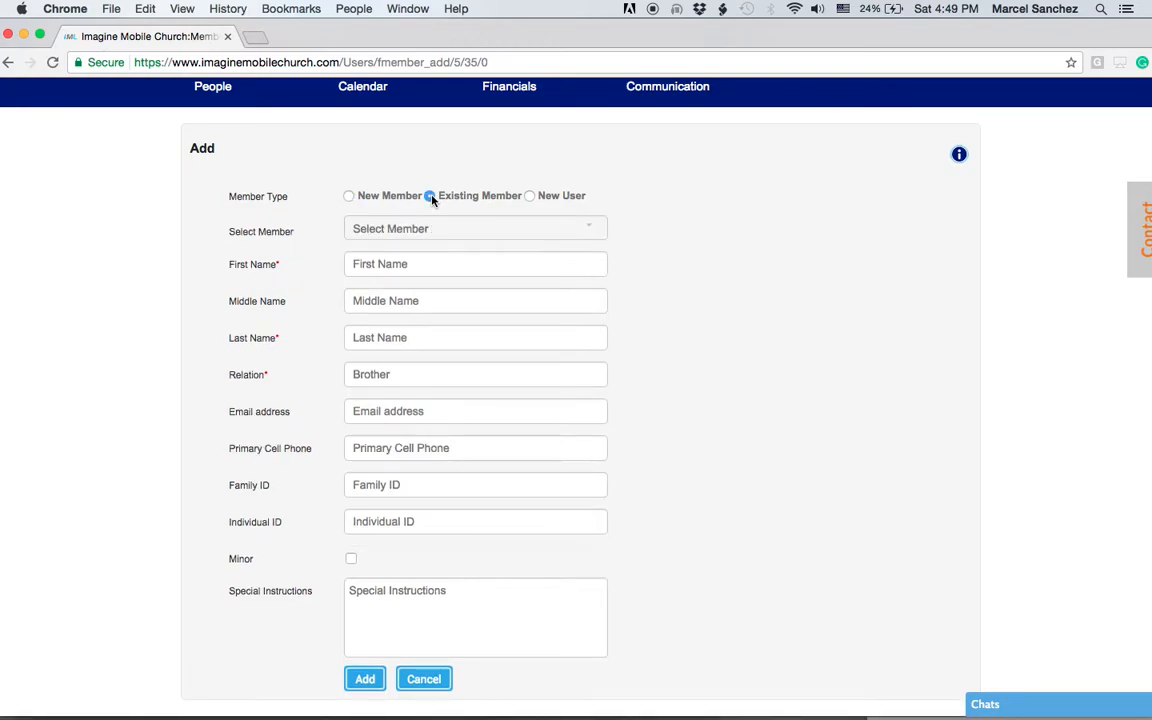
left_click(426, 227)
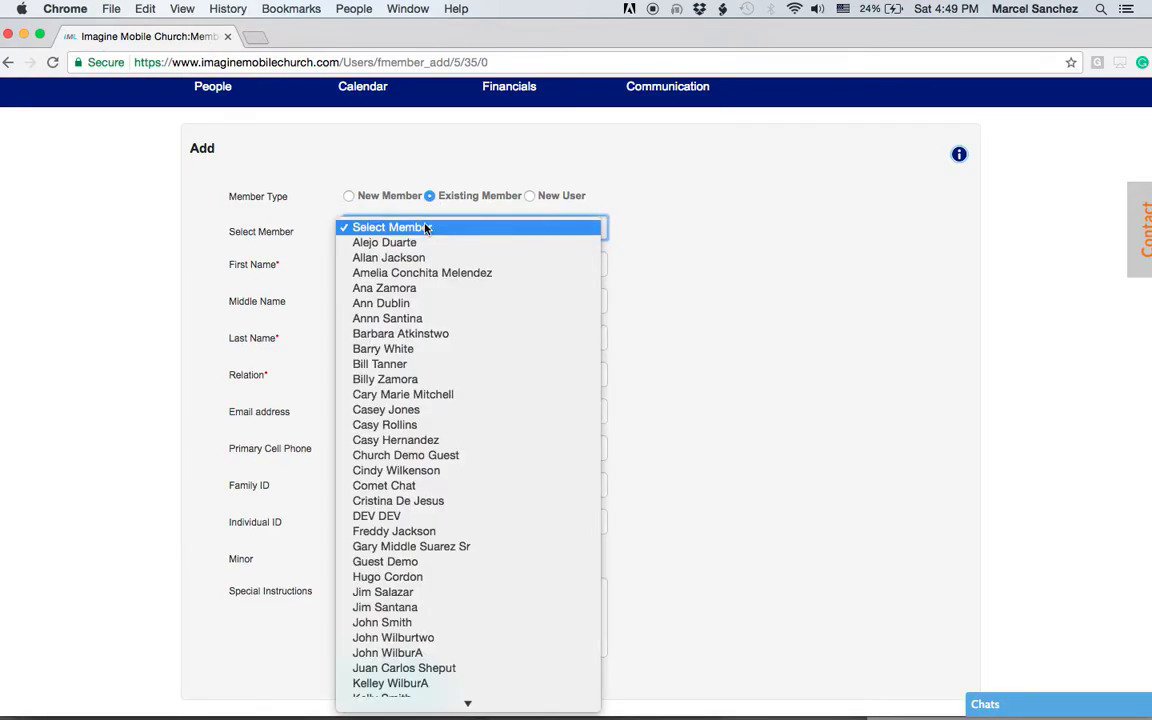
left_click(450, 304)
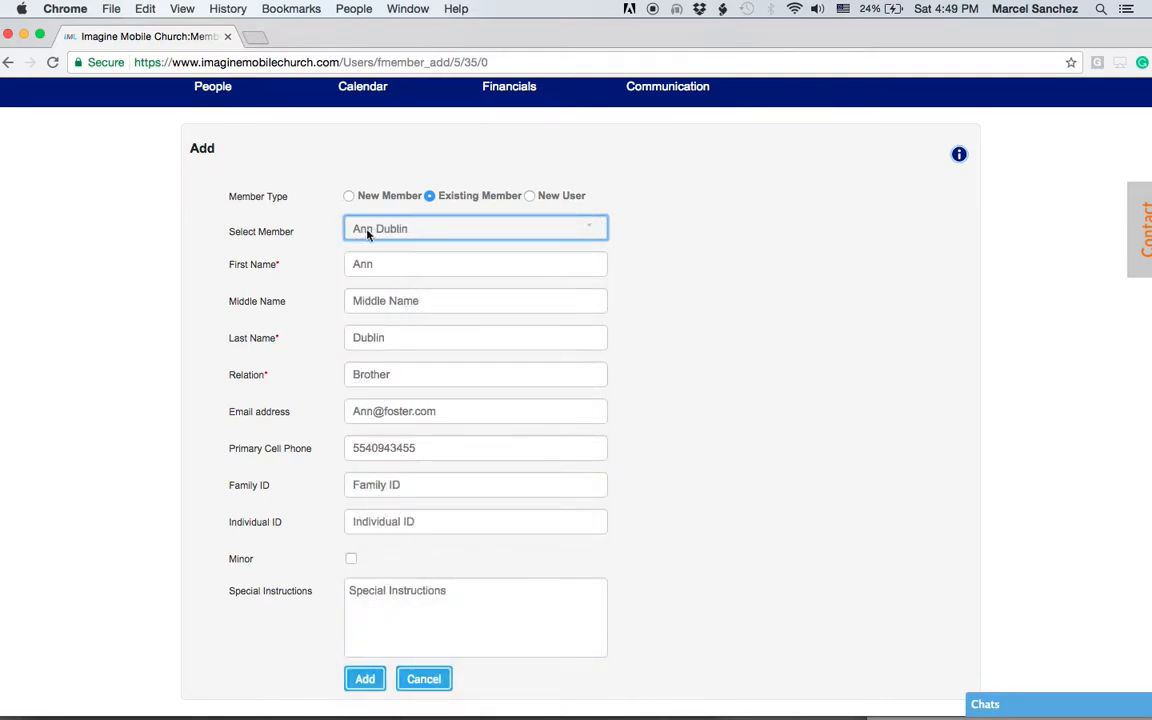
left_click(349, 196)
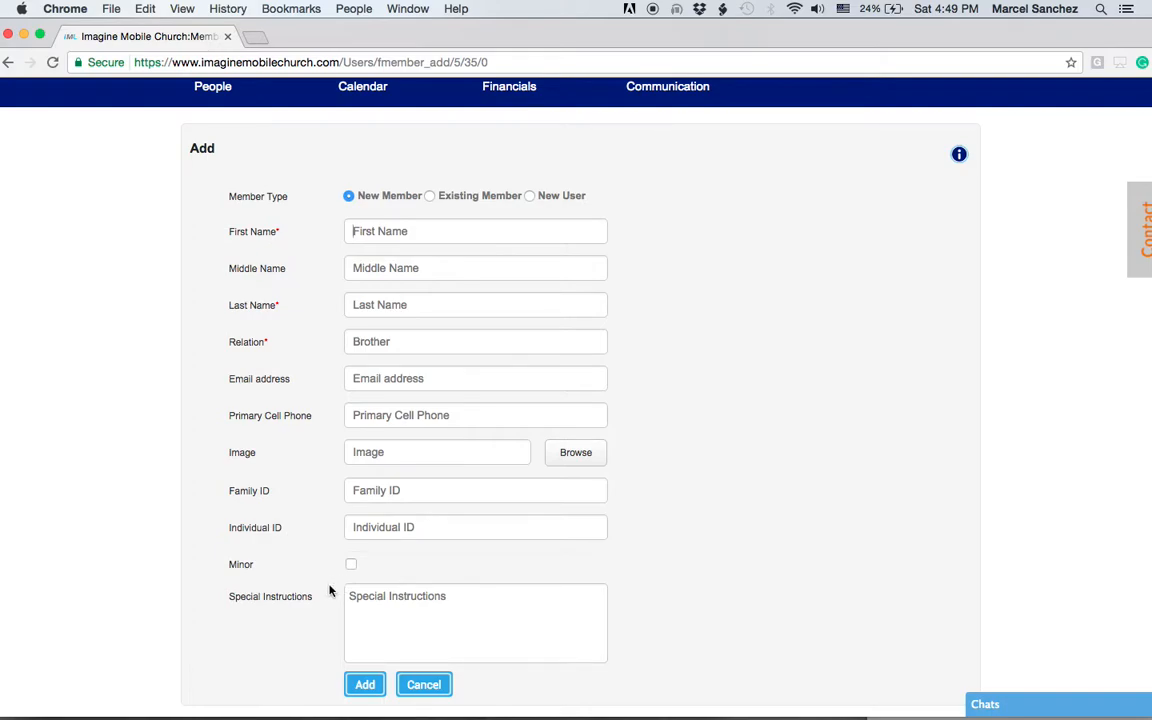
Step: Change the Member Type to New User and return to the top of the form
left_click(530, 196)
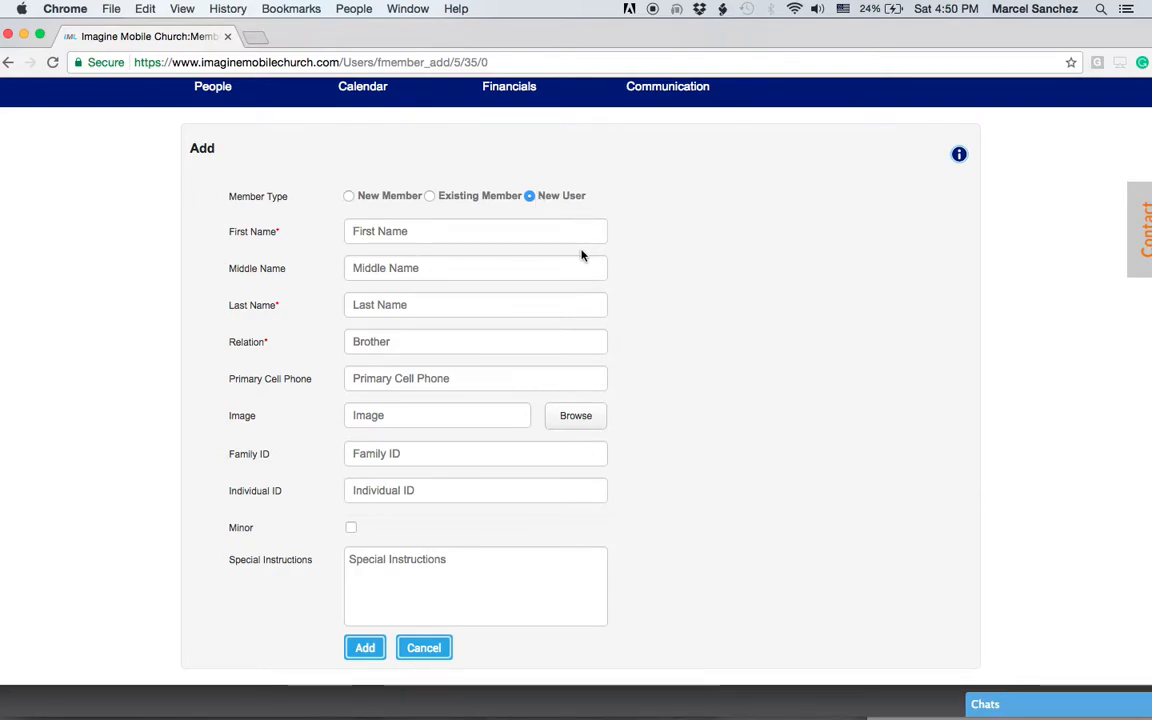
scroll(584, 254, "up", 1)
scroll(580, 256, "up", 3)
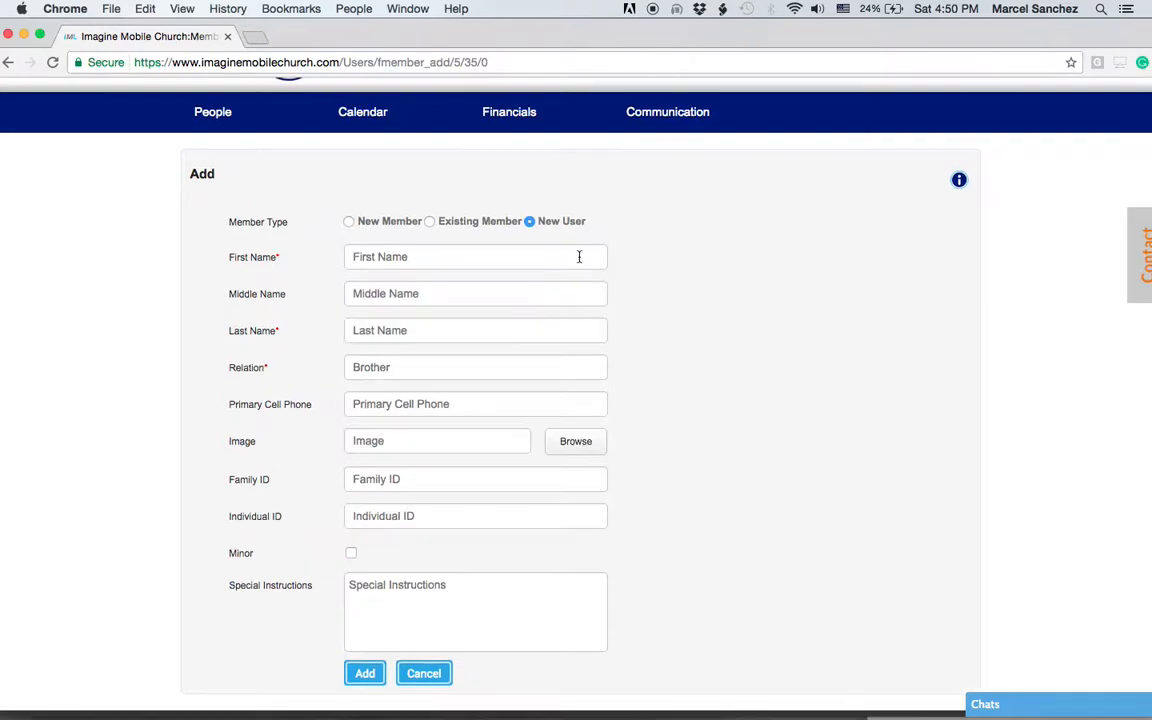